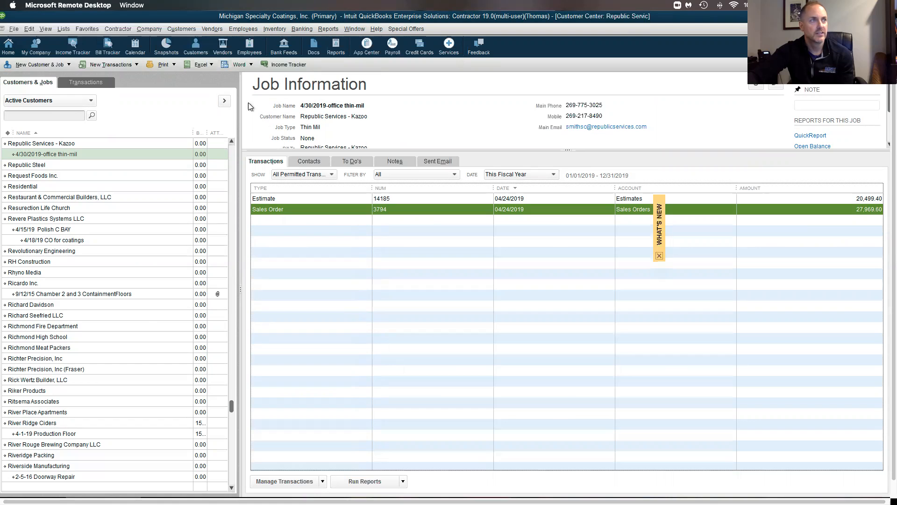
Step: Expand the customer list to full width to view its balances, and return to the split view with the job information
click(225, 101)
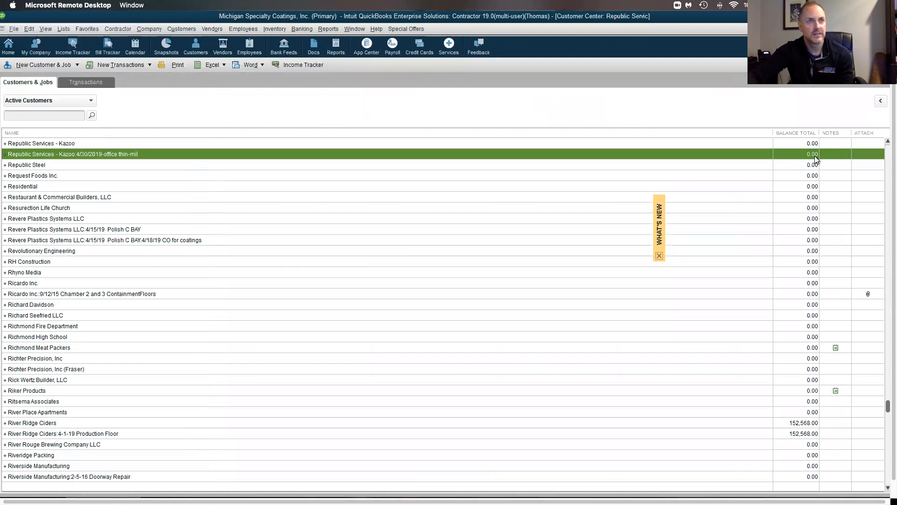
click(881, 101)
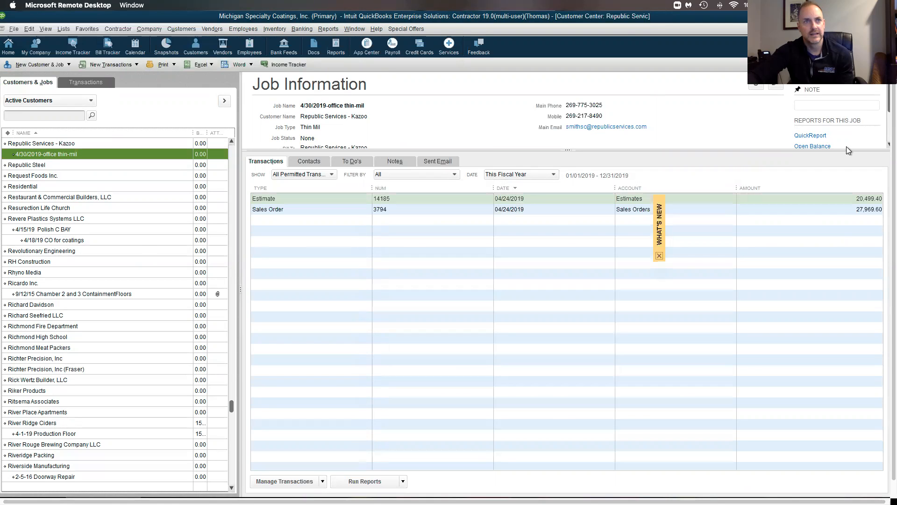
Step: Open the estimates form from the home page and browse back through several recent estimates to review their contents
click(9, 45)
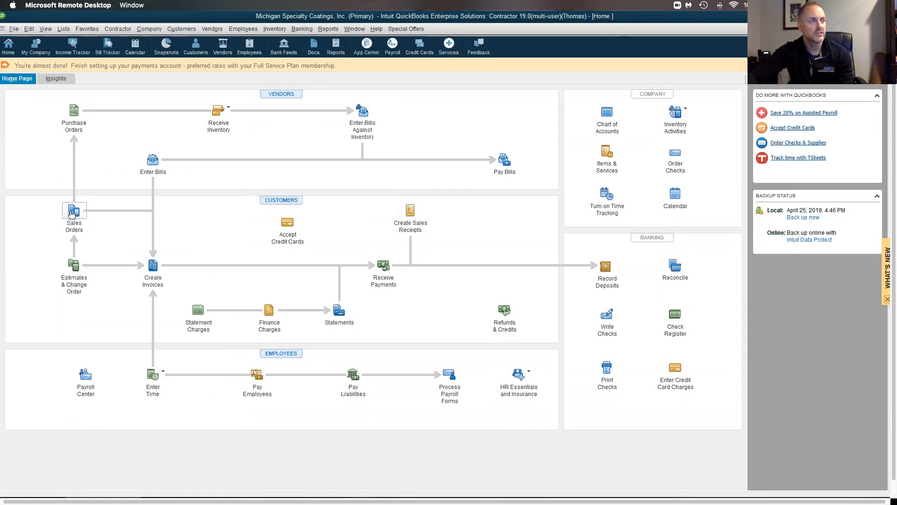
click(71, 269)
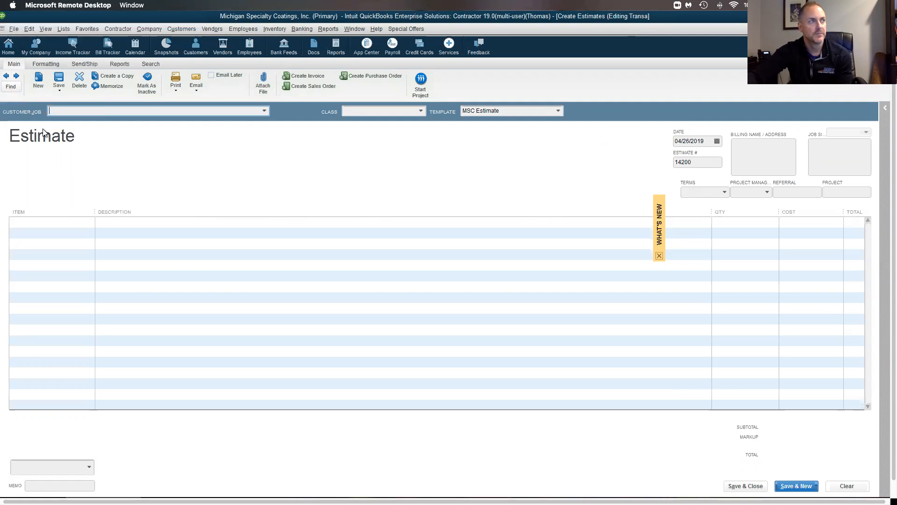
click(6, 76)
click(7, 76)
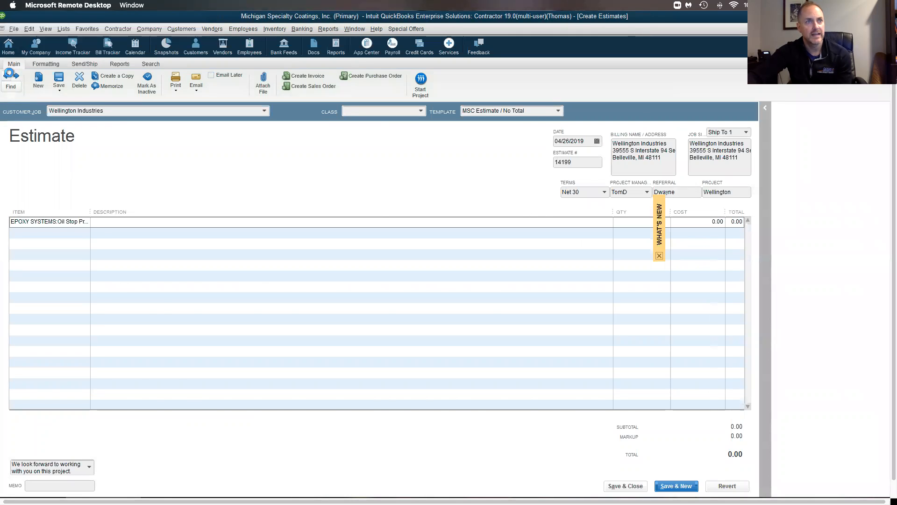
click(6, 76)
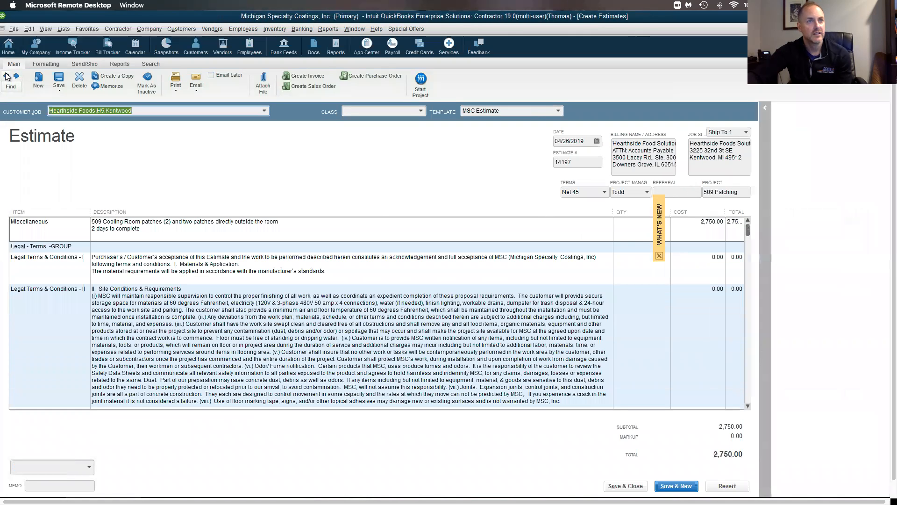
click(7, 76)
click(7, 76)
click(6, 76)
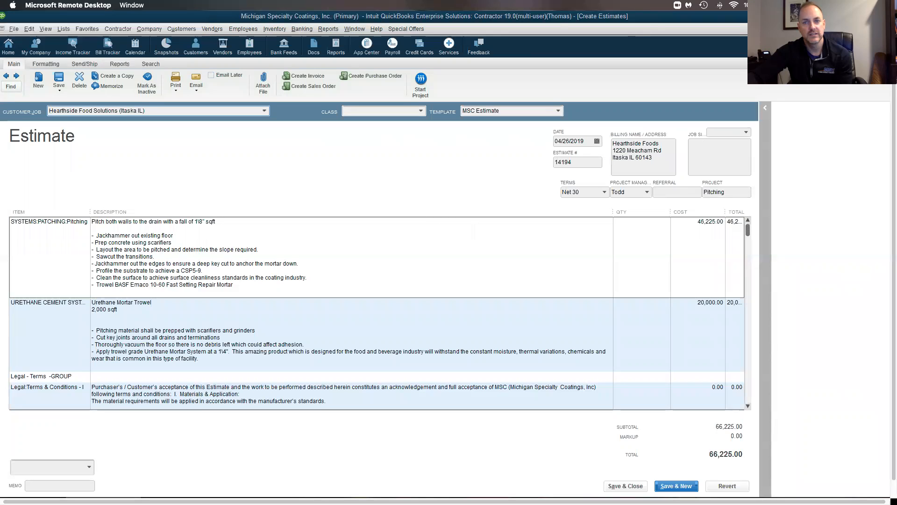
Step: Look at the Find Estimates search with its estimate number field, dismiss it without searching, and close the estimate form
key(ctrl+f)
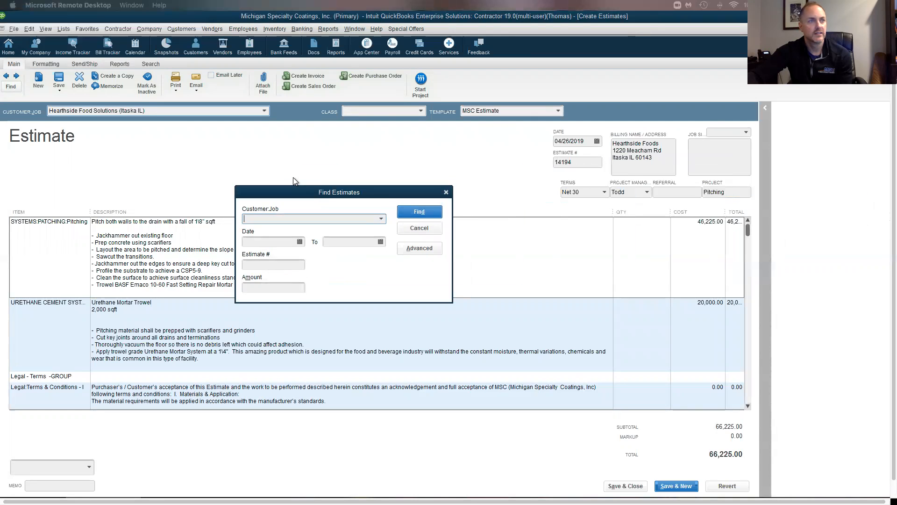
click(271, 256)
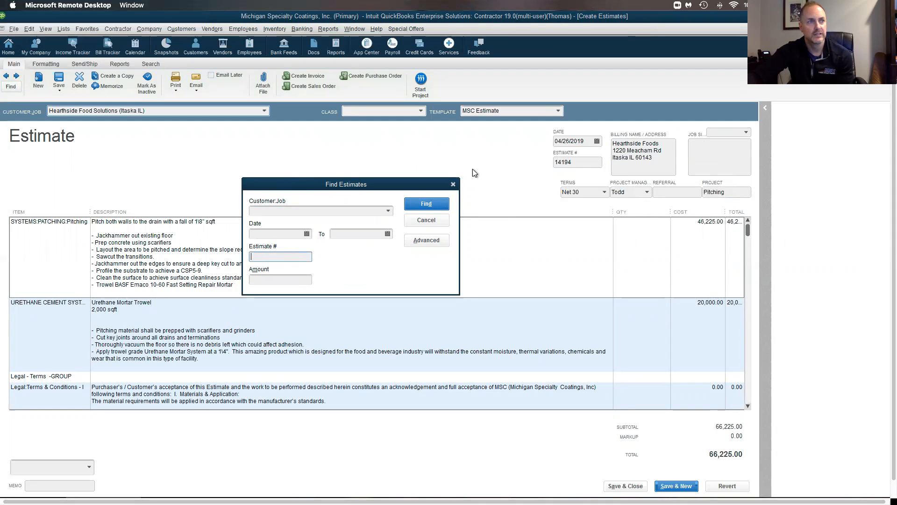
click(453, 184)
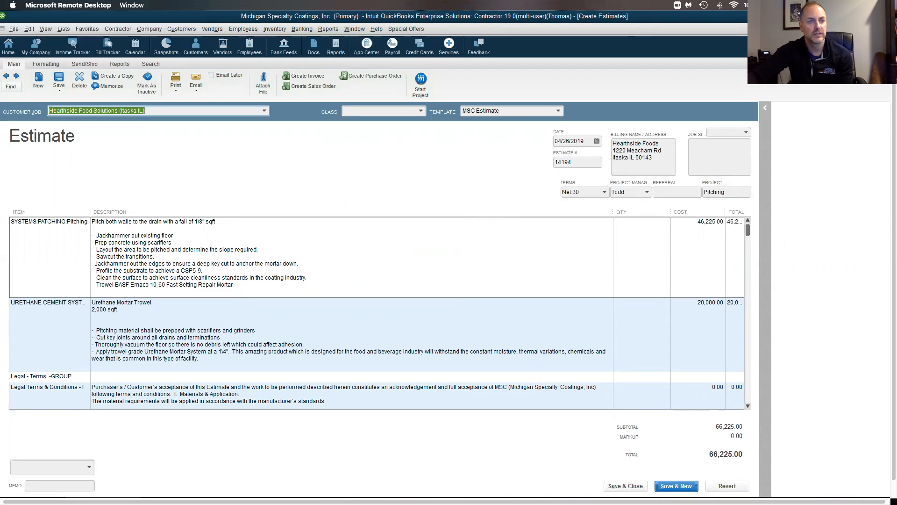
click(625, 486)
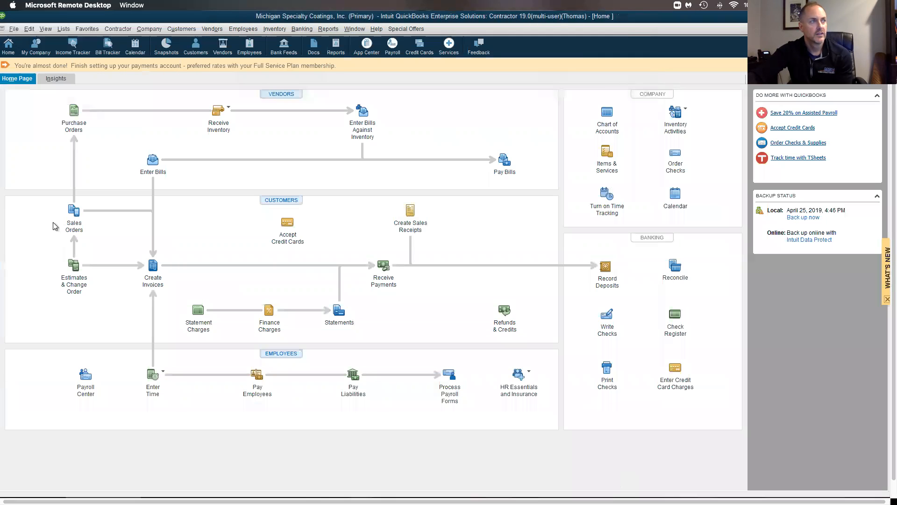
Step: Browse the sales orders back to the Republic Services - Kazoo office thin-mil work order, review it, and close the form
click(71, 213)
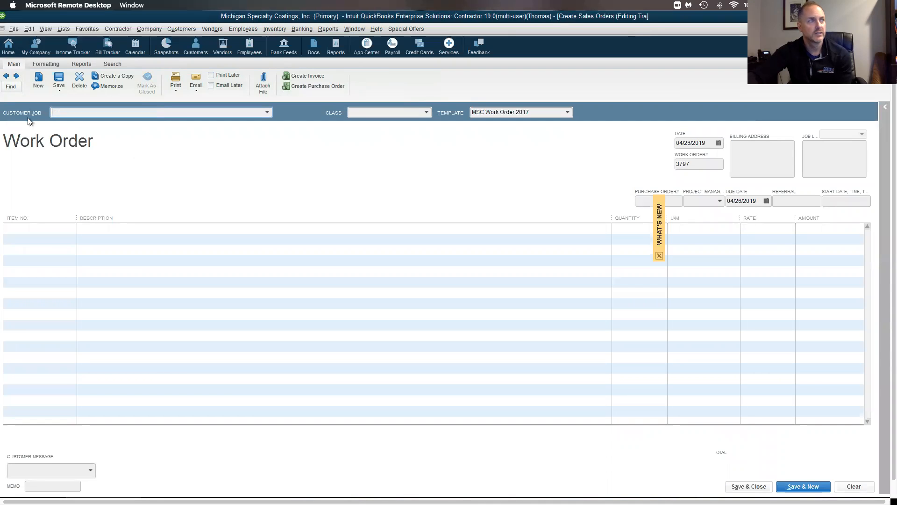
click(6, 76)
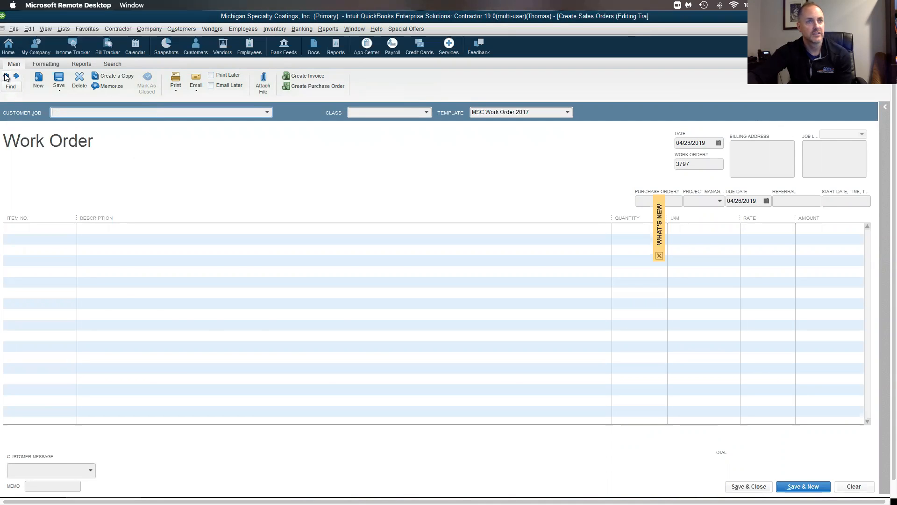
click(5, 76)
click(6, 76)
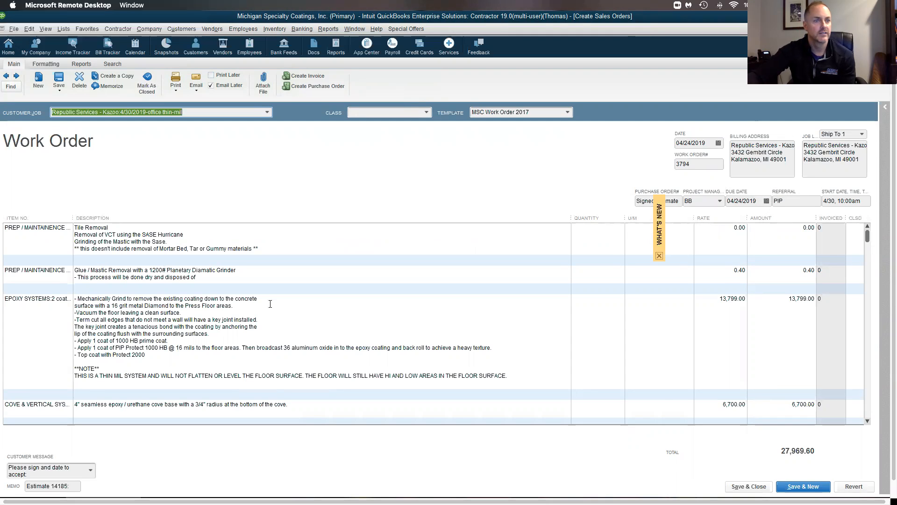
click(730, 484)
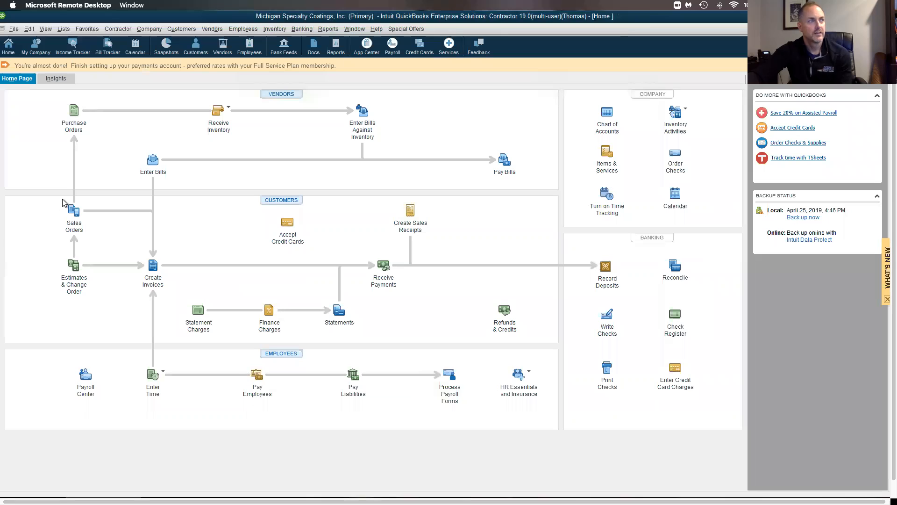
Step: Open the Republic Services - Kazoo customer record and review its address, payment, sales tax and additional information, closing it without changes
click(195, 45)
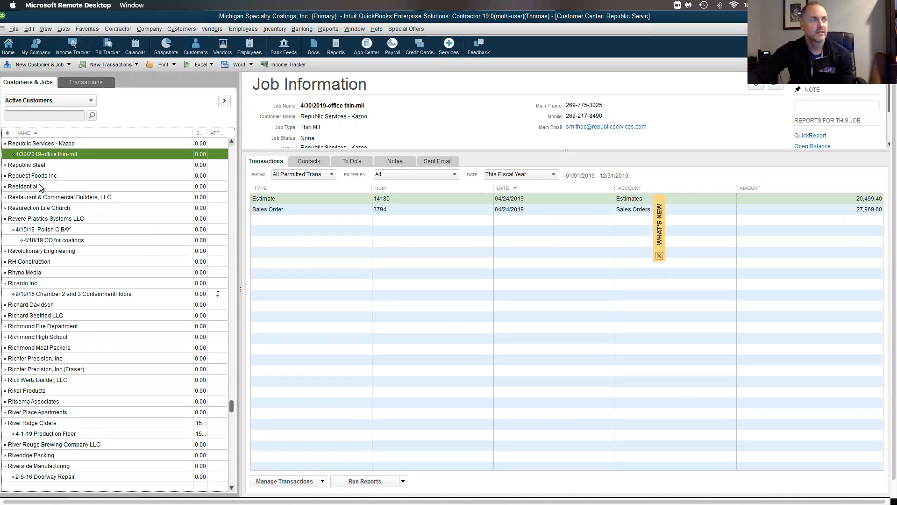
click(35, 143)
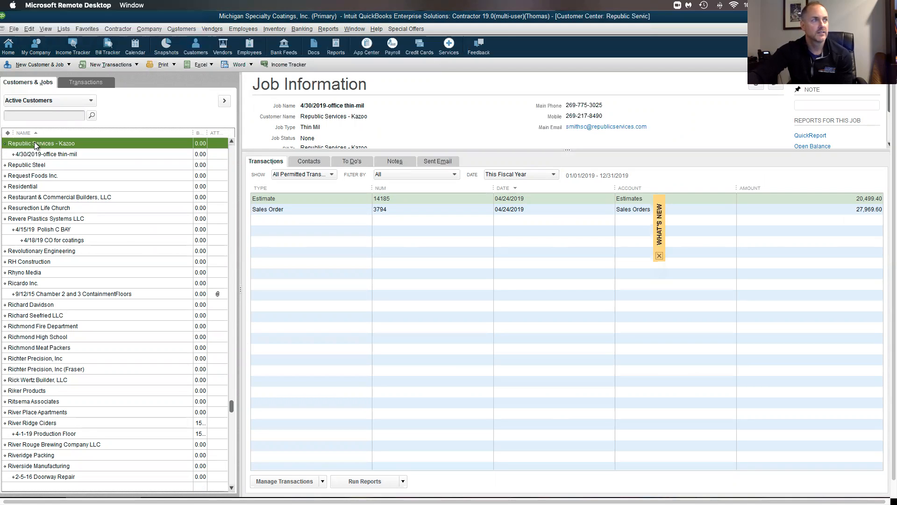
double_click(49, 143)
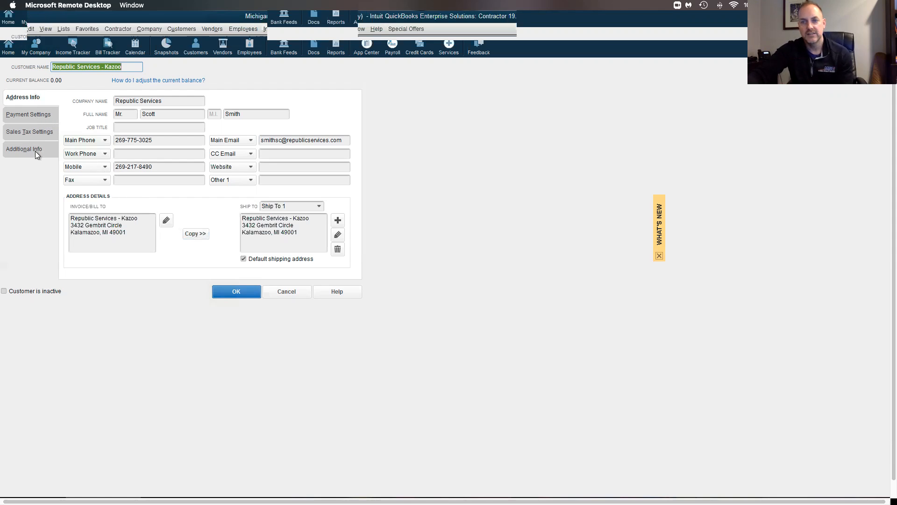
click(32, 115)
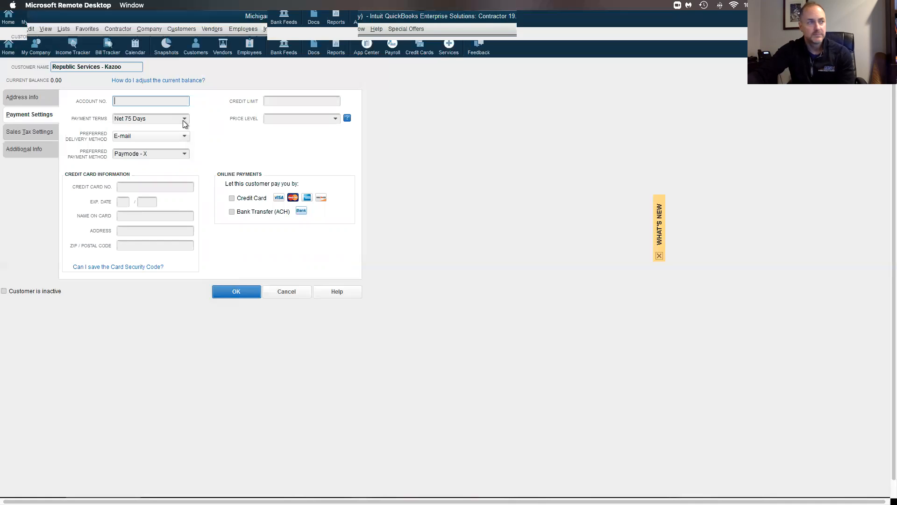
click(41, 134)
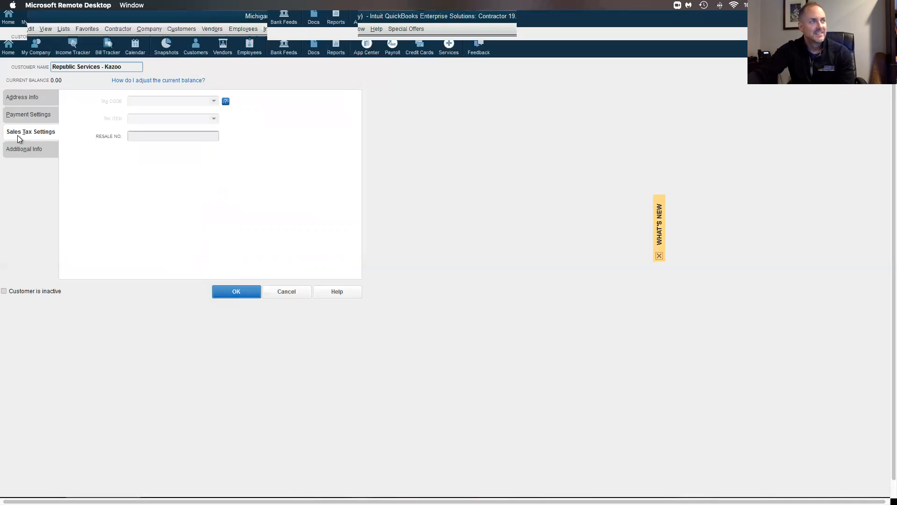
click(33, 148)
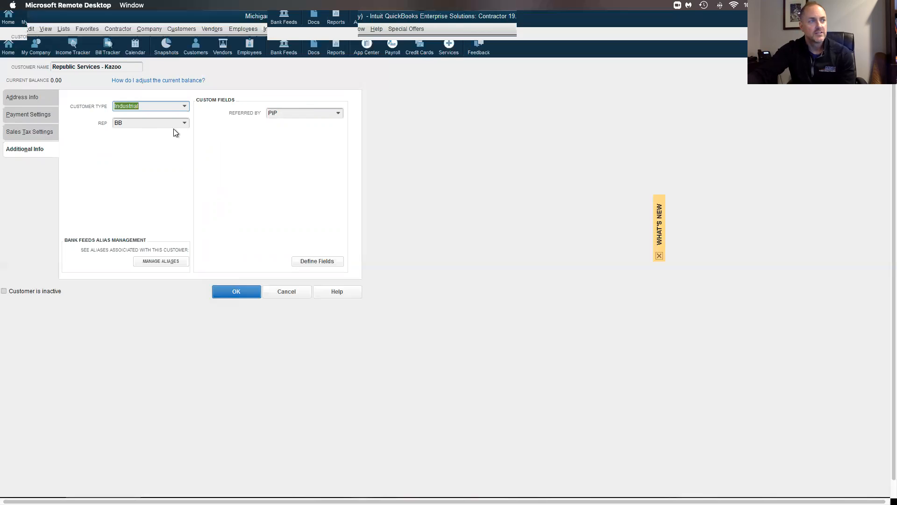
click(237, 293)
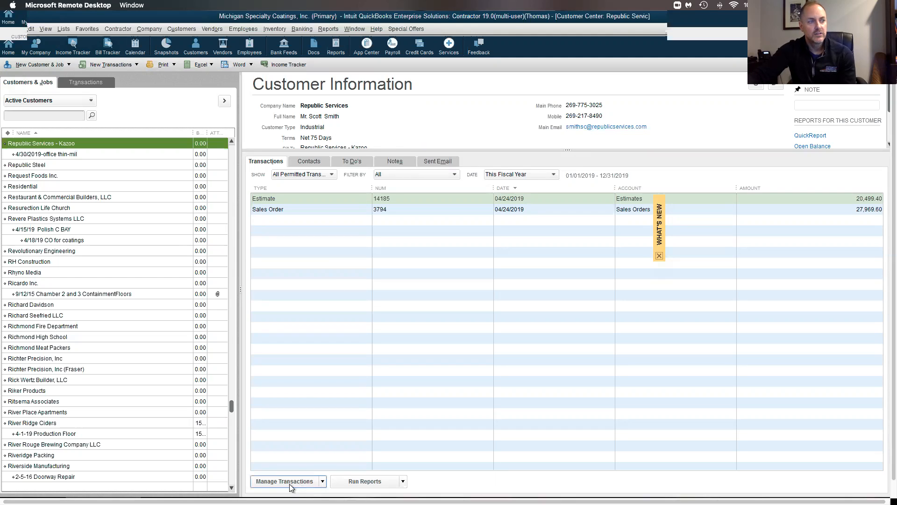
Step: View the customer's contacts and the blank new-contact form, discard the form, and maximize the Customer Center again
click(310, 161)
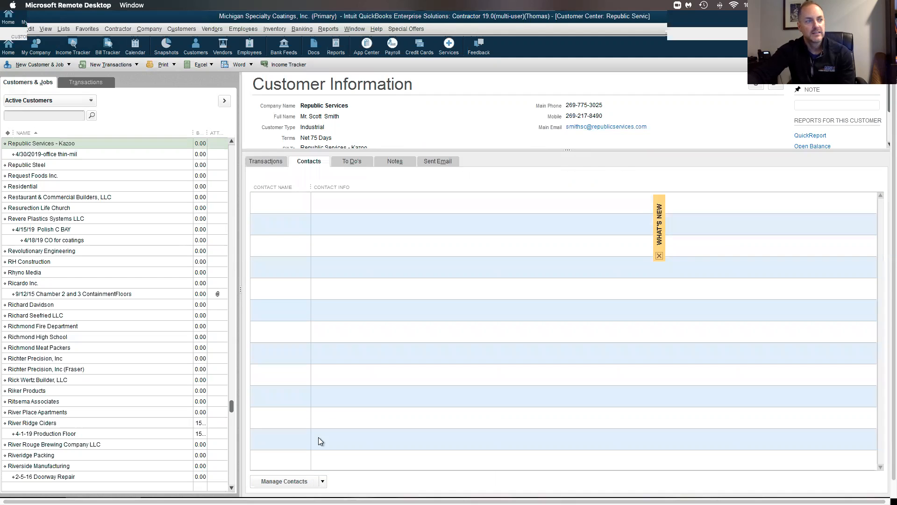
click(322, 482)
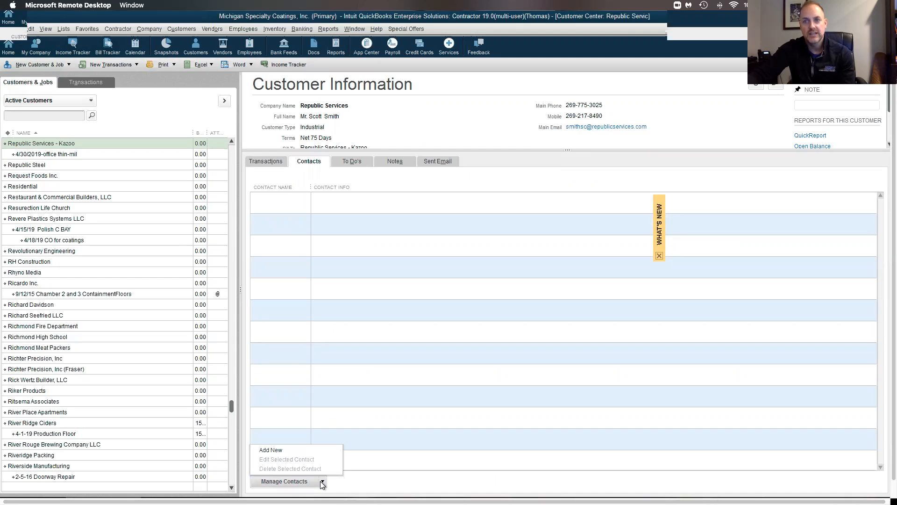
click(295, 450)
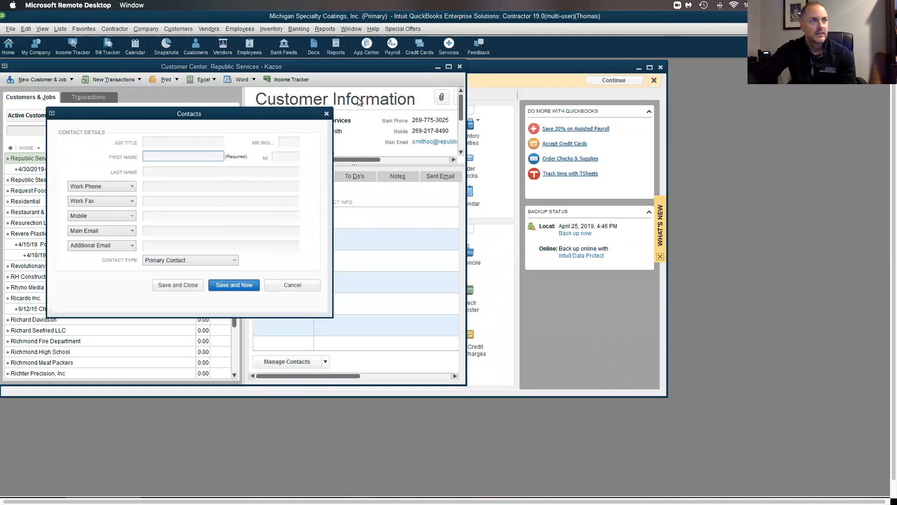
click(326, 114)
click(449, 66)
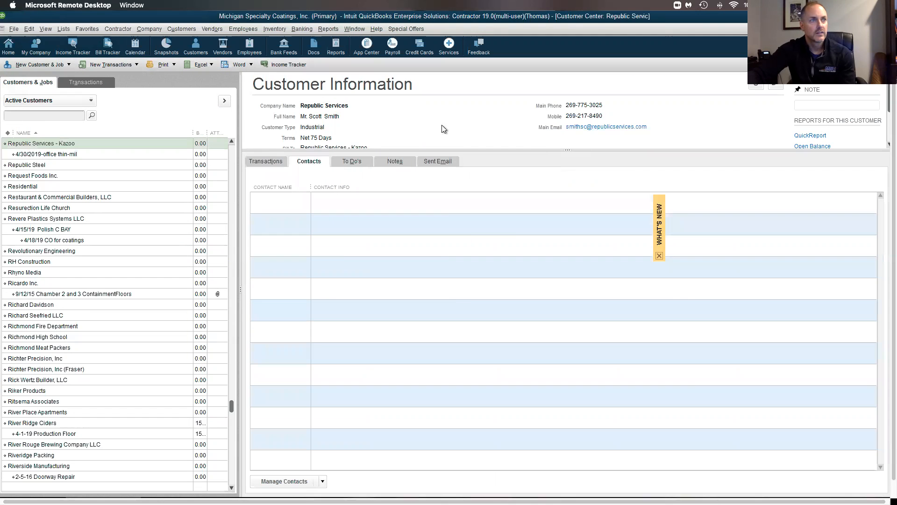
Step: Compare the transactions of Republic Services - Kazoo with its 4/30/2019 office thin-mil job, and view the customer's available actions, including Add Job
click(267, 161)
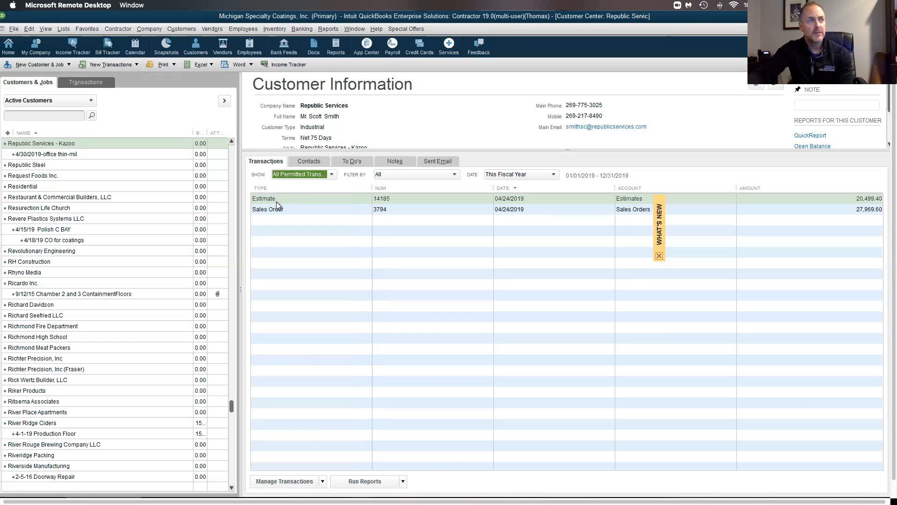
click(77, 154)
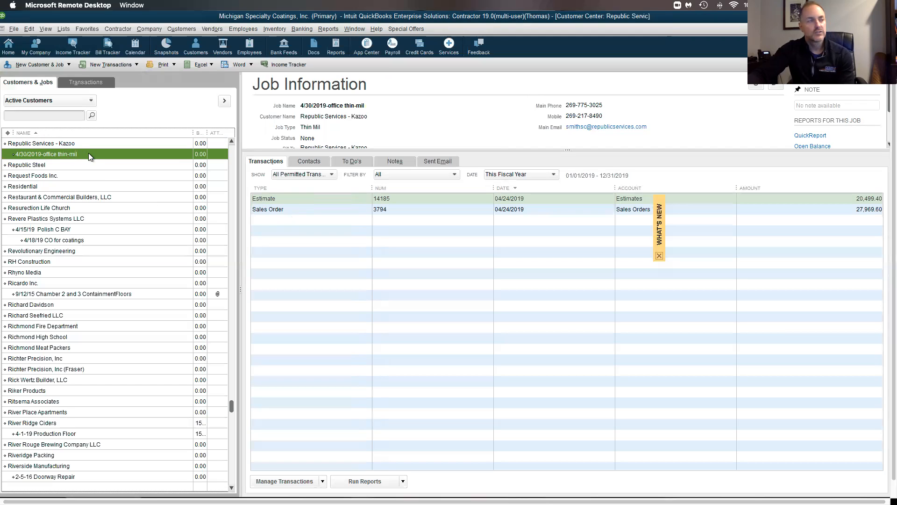
click(80, 141)
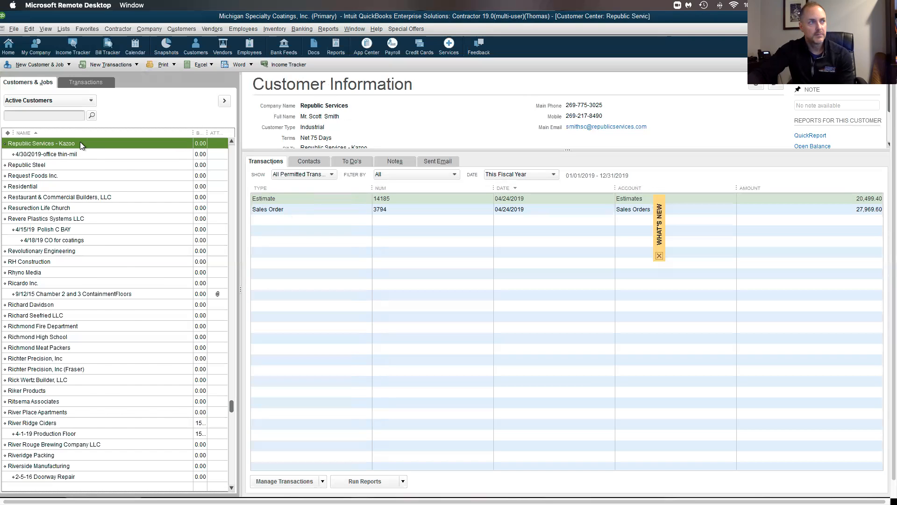
right_click(79, 144)
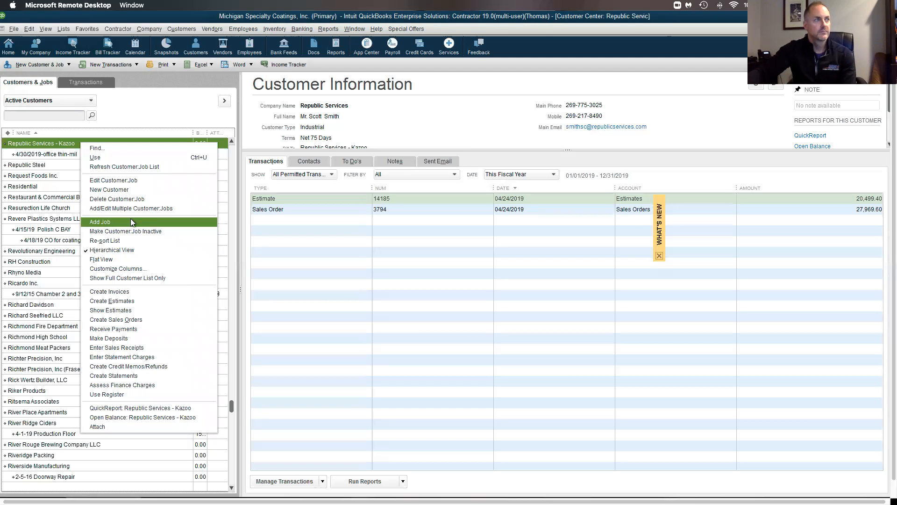
click(152, 99)
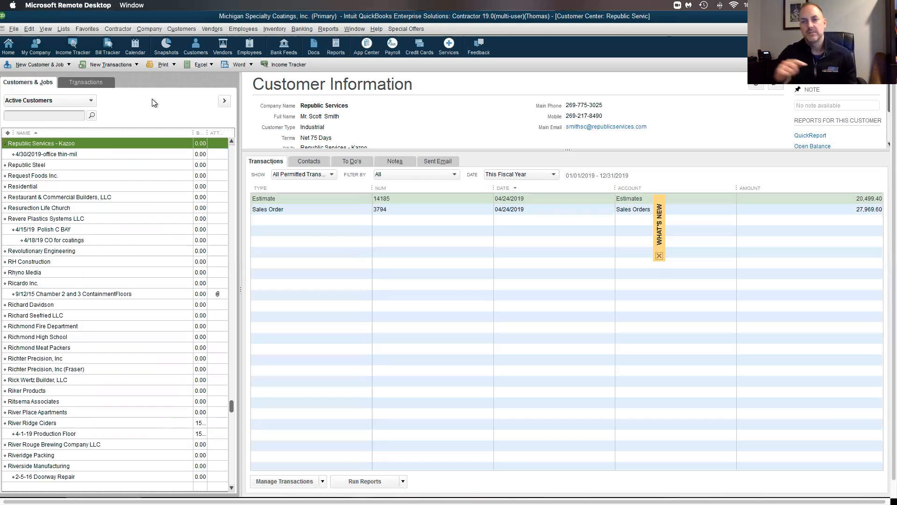
Step: Open the Republic Services - Kazoo estimate and view its customer and job choices, keeping the 4/30/2019 office thin-mil job assigned
click(304, 200)
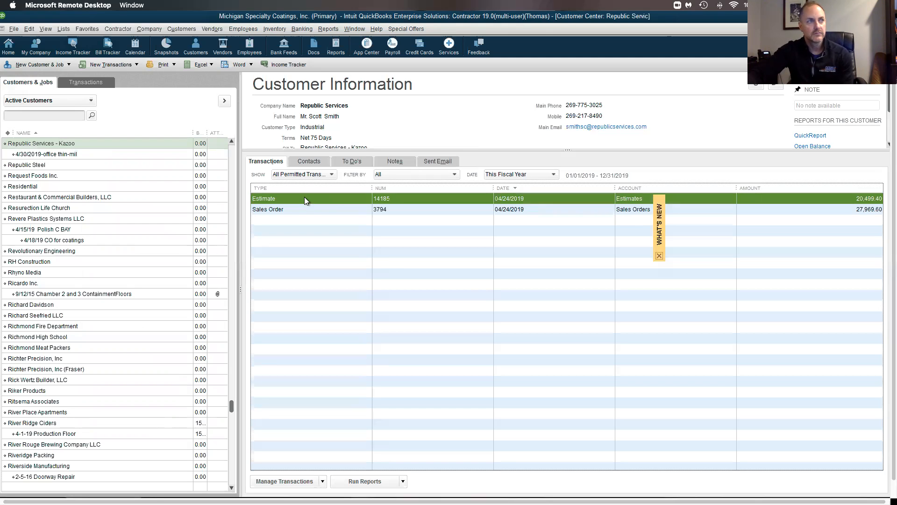
double_click(344, 199)
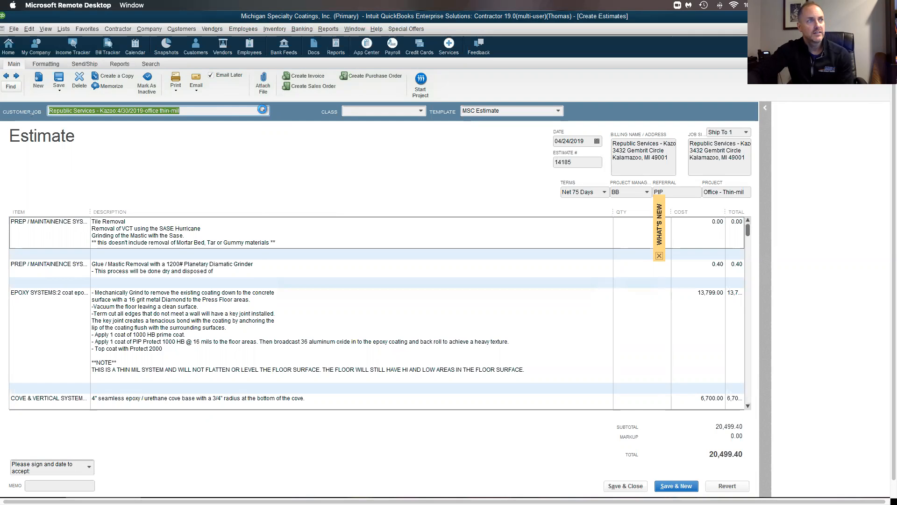
click(263, 111)
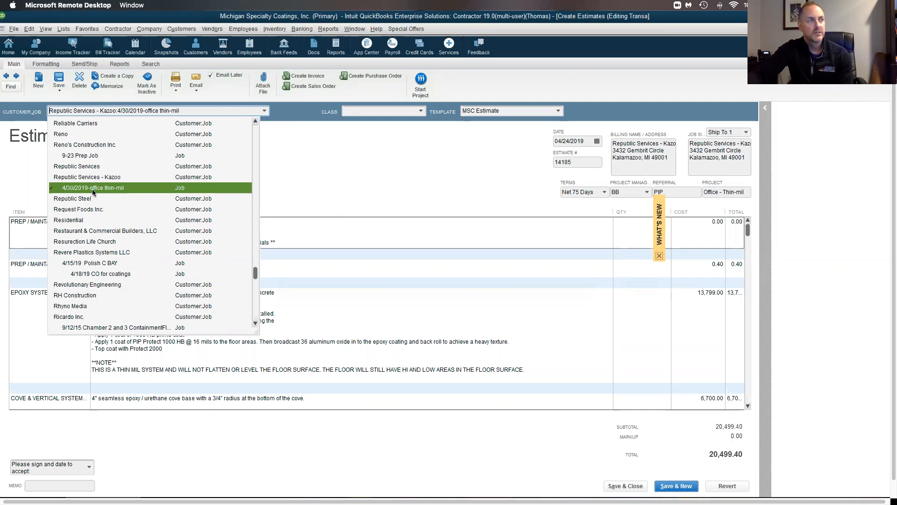
click(332, 172)
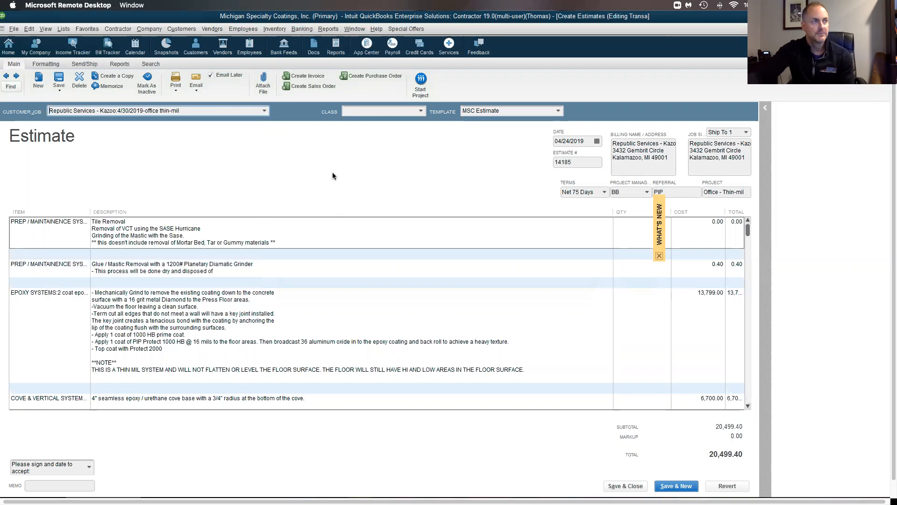
Step: Close and reopen the Republic Services - Kazoo estimate, review its line items and legal terms, and close it again
click(633, 486)
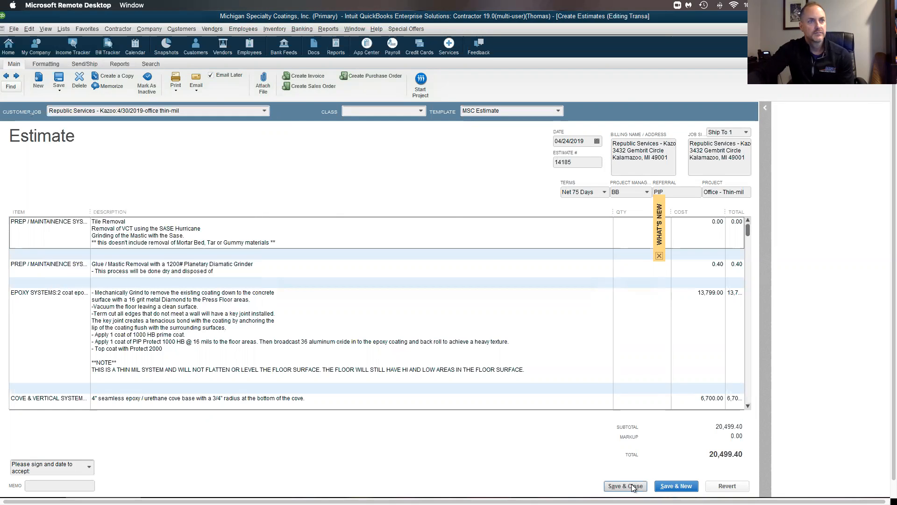
click(307, 207)
double_click(307, 198)
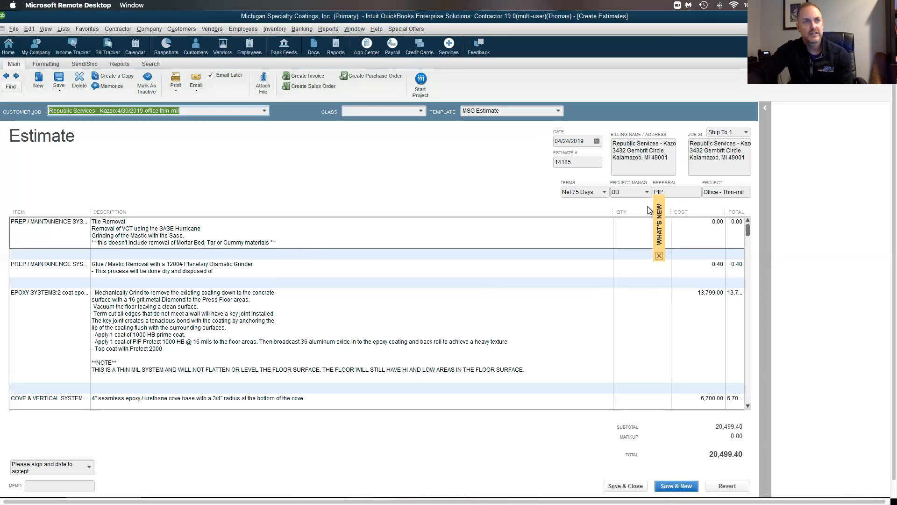
scroll(57, 232, down, 5)
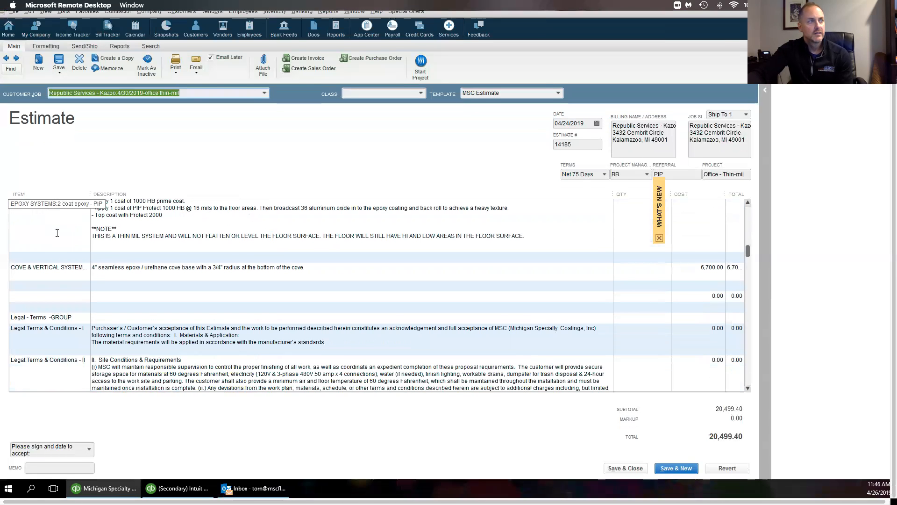
scroll(60, 262, down, 1)
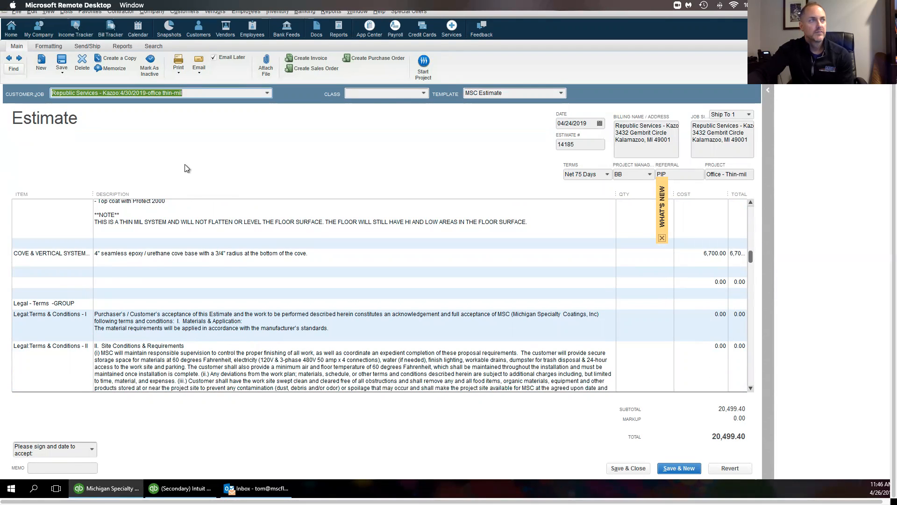
scroll(192, 152, up, 3)
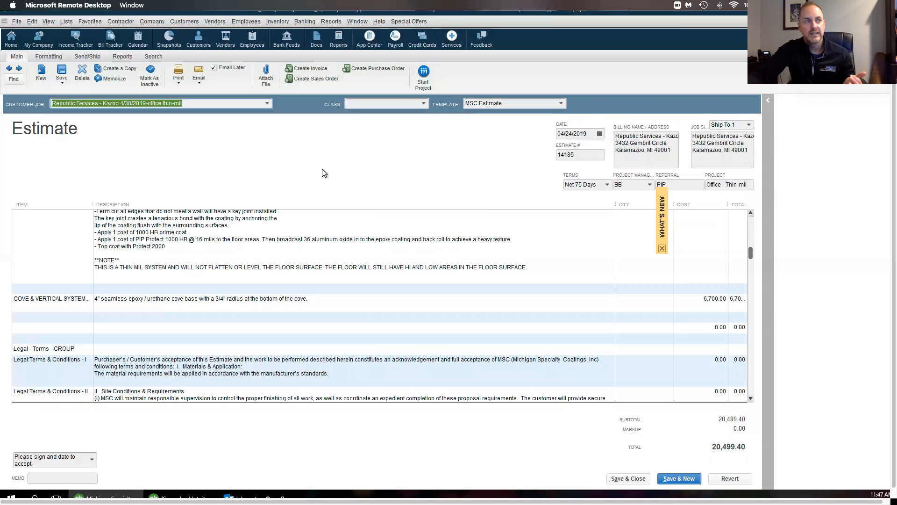
click(626, 478)
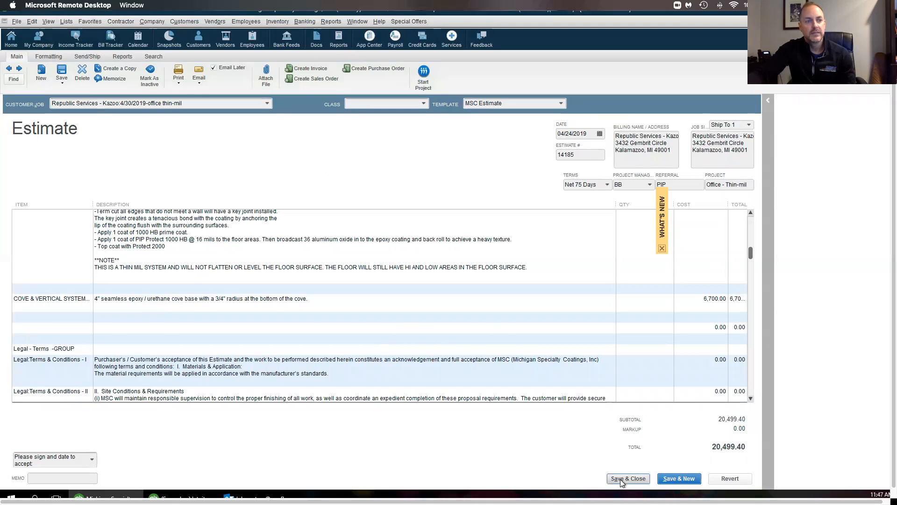
Step: Open the Republic Services - Kazoo work order, examine its coating, job detail, equipment and inventory lines, and dismiss the What's New banner
click(301, 202)
double_click(301, 201)
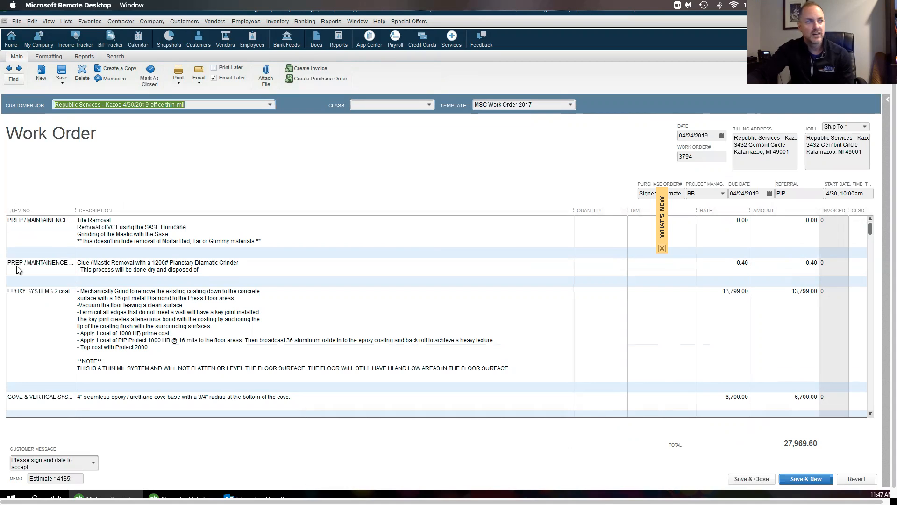
scroll(35, 260, down, 5)
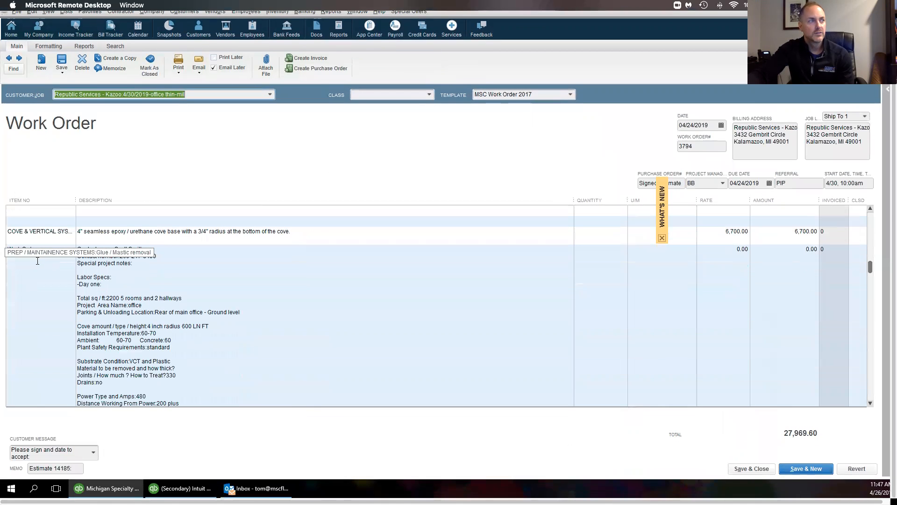
scroll(54, 256, up, 3)
scroll(54, 267, up, 2)
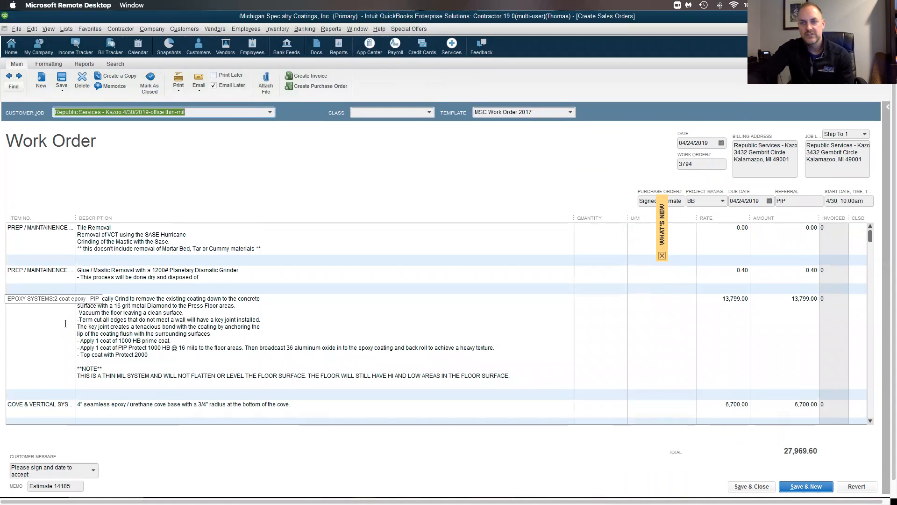
scroll(70, 324, down, 2)
scroll(66, 324, down, 3)
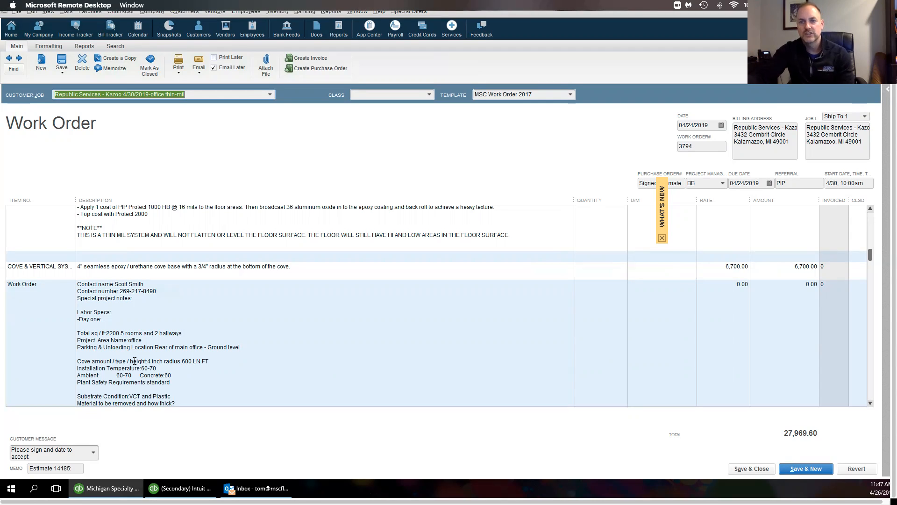
scroll(136, 366, down, 6)
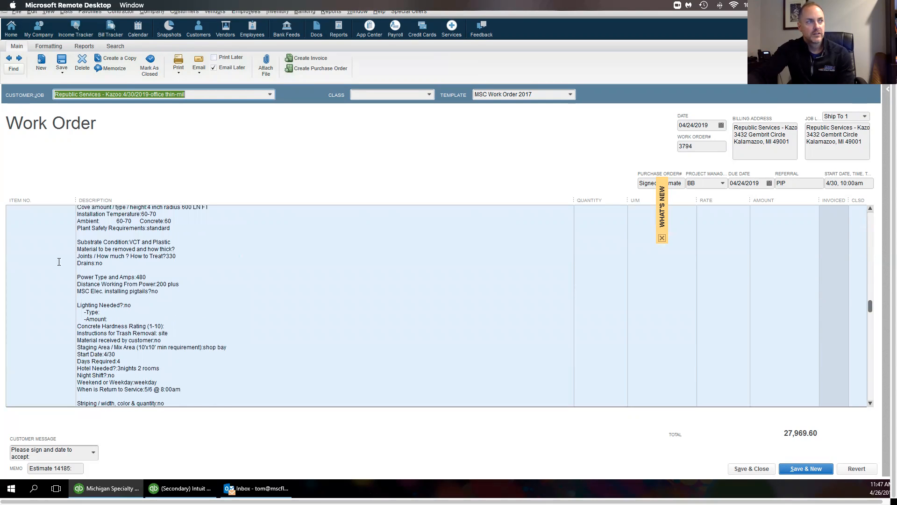
scroll(145, 299, down, 9)
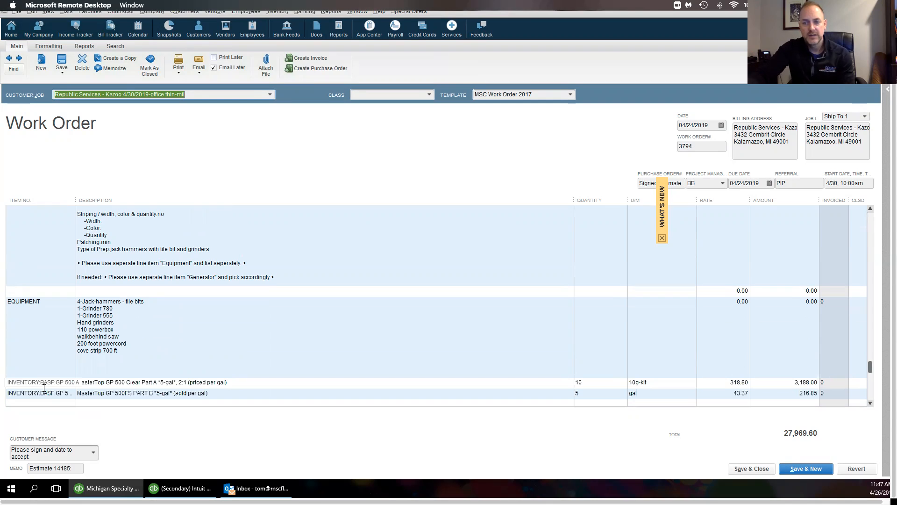
scroll(99, 354, up, 5)
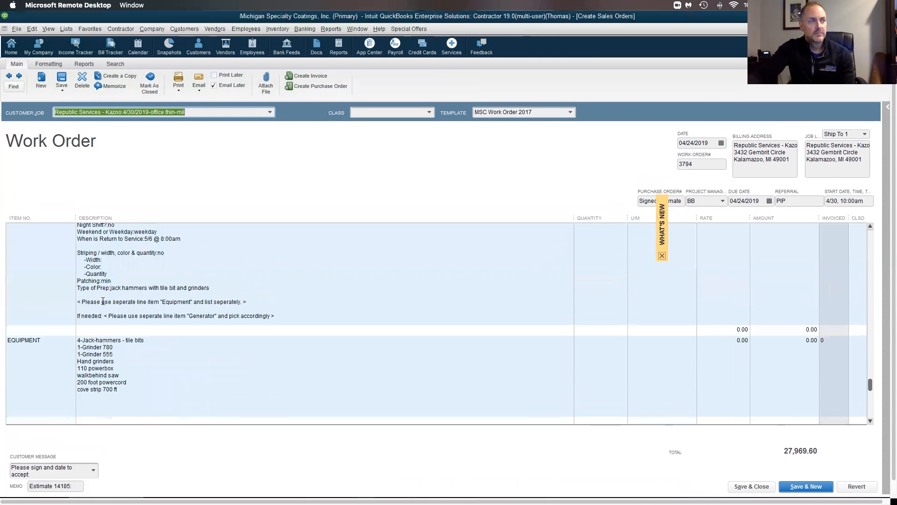
scroll(124, 301, up, 3)
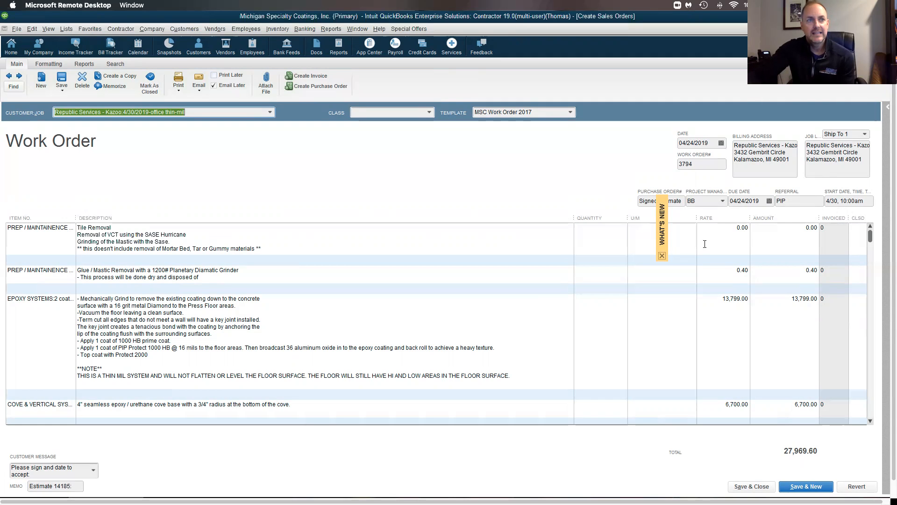
click(662, 256)
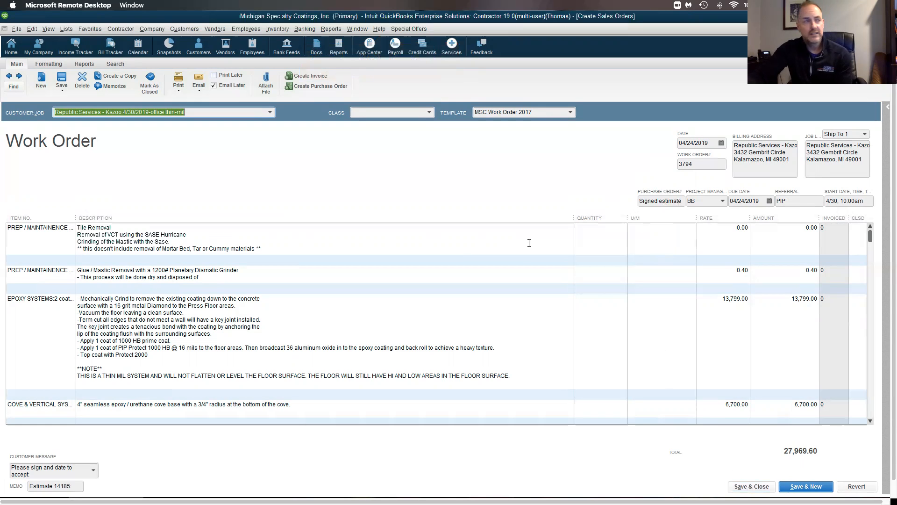
Step: Start an email with the work order attached, replacing the customer's address with the Support Staff group and an MSC Floors colleague
click(196, 77)
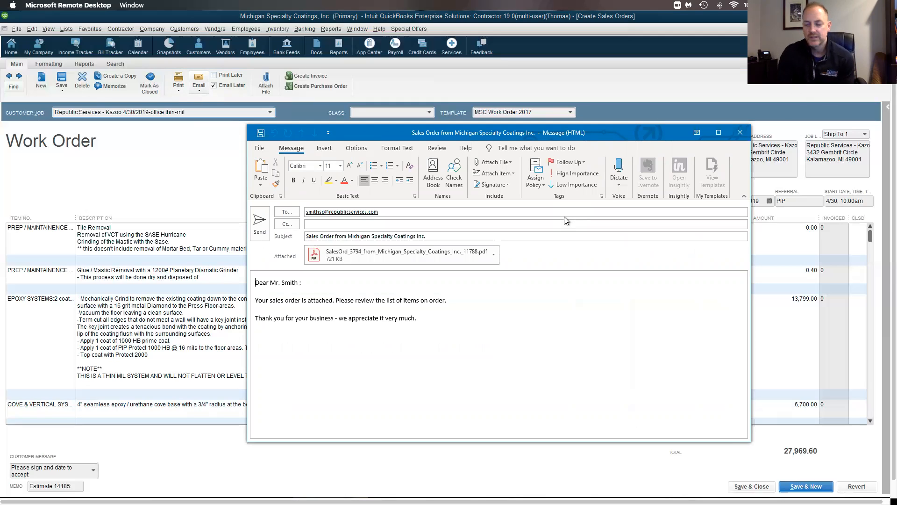
double_click(311, 213)
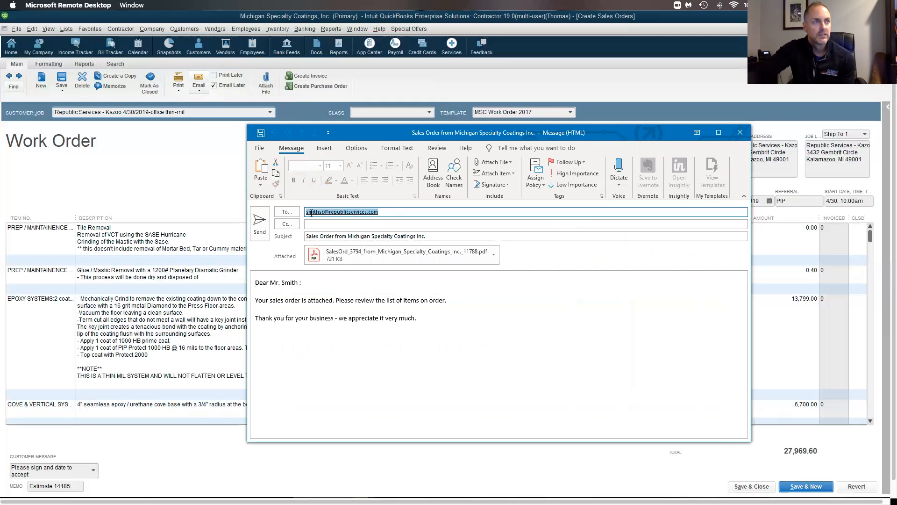
key(BackSpace)
text(support)
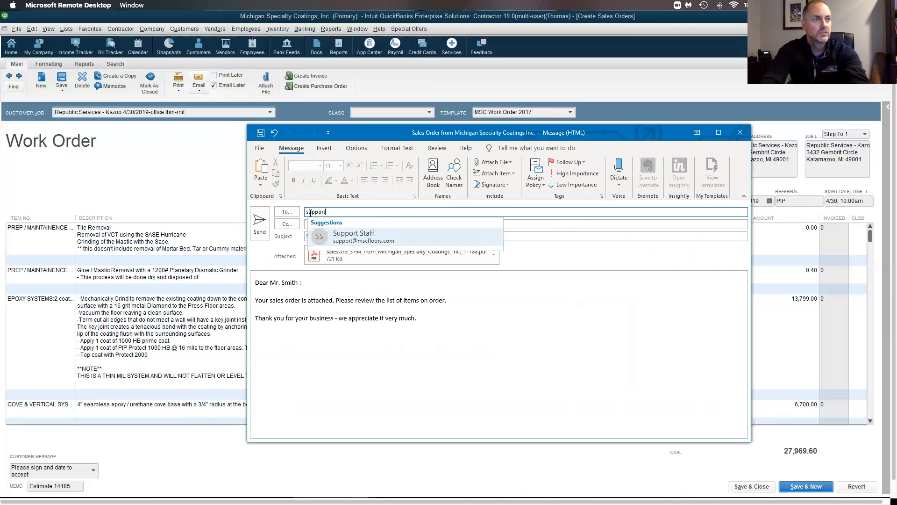
click(364, 238)
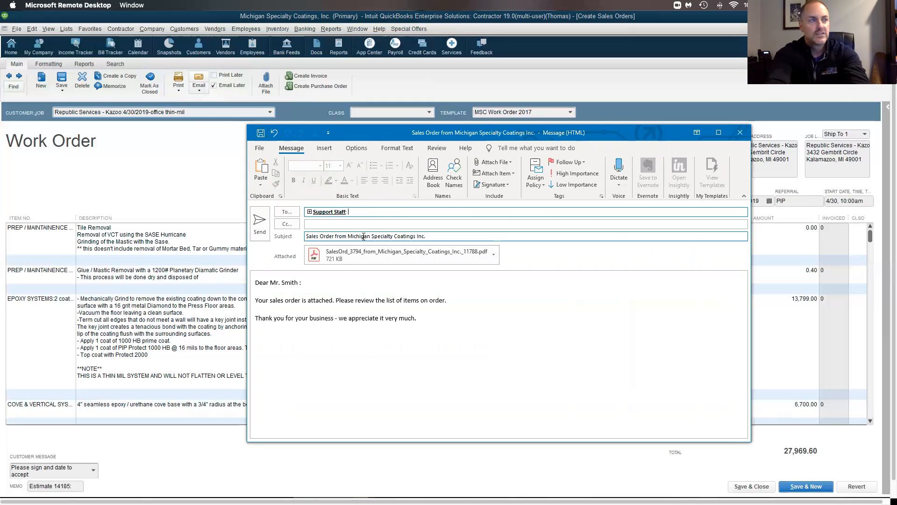
text(guy)
click(364, 240)
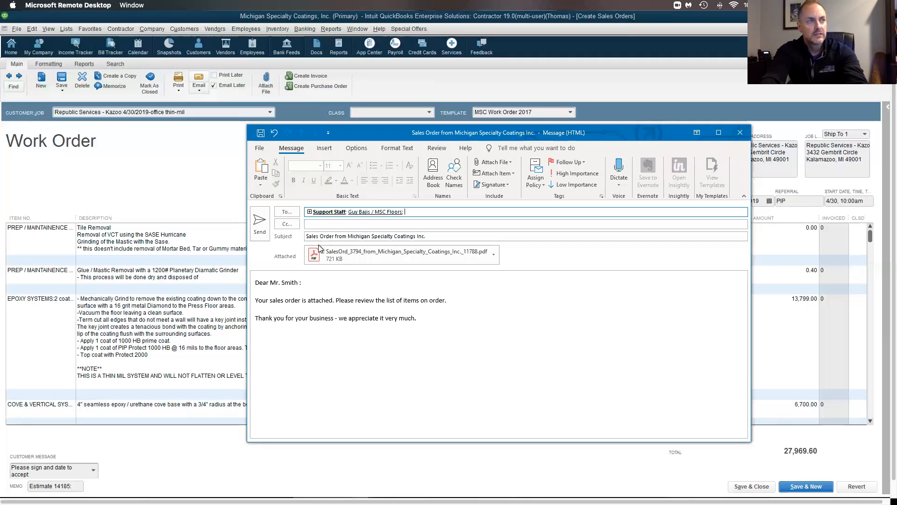
Step: Add the work order's project manager from MSC Floors as the Cc recipient of the email
click(314, 223)
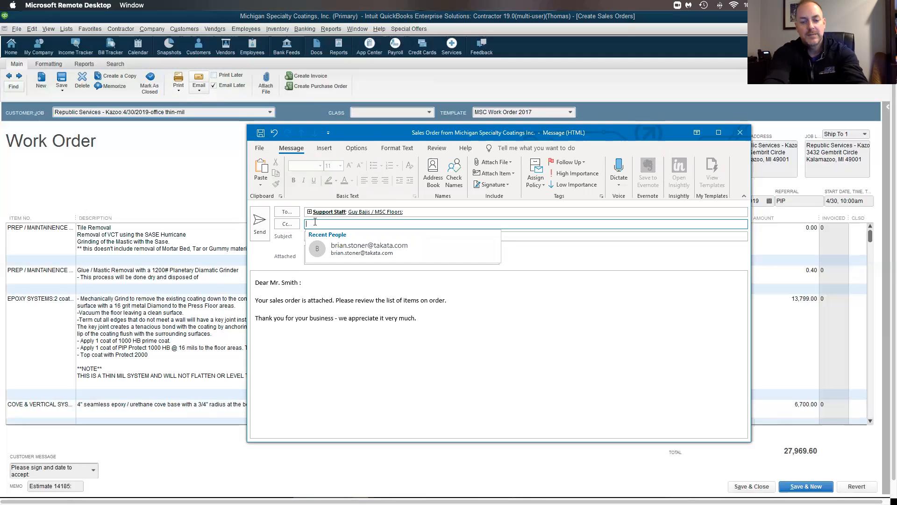
text(tom)
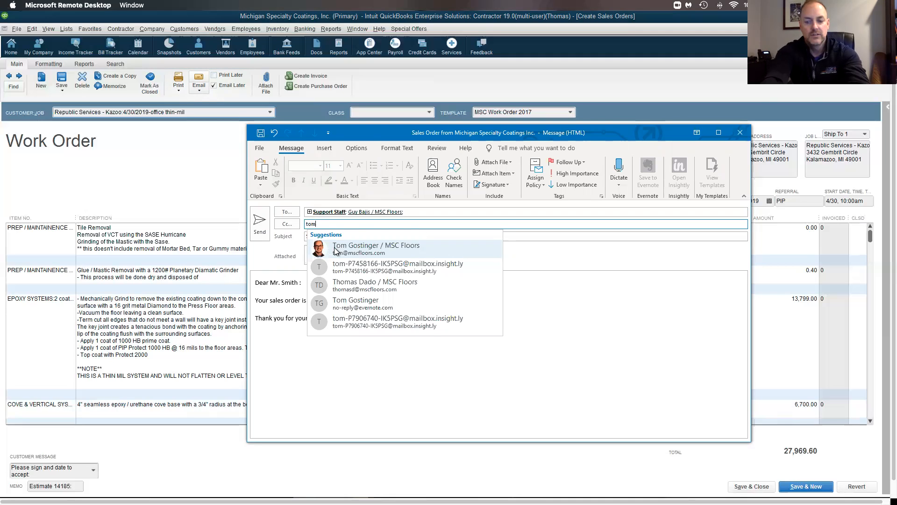
key(BackSpace)
key(BackSpace)
text(bill)
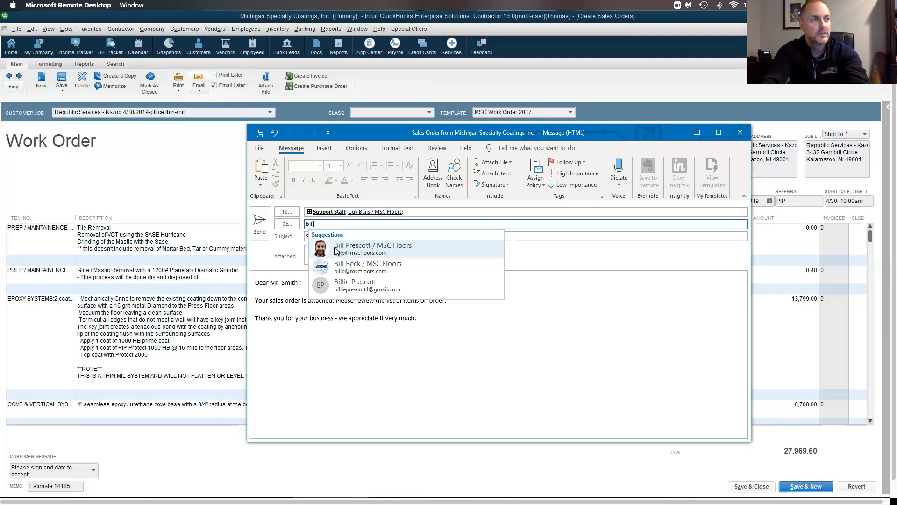
click(334, 266)
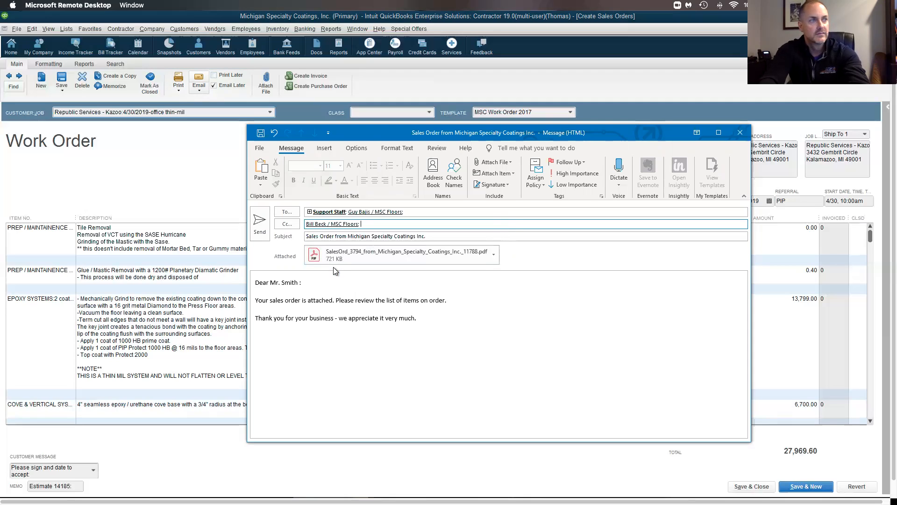
Step: Put "Republic Services" in front of the email's existing sales order subject
click(307, 237)
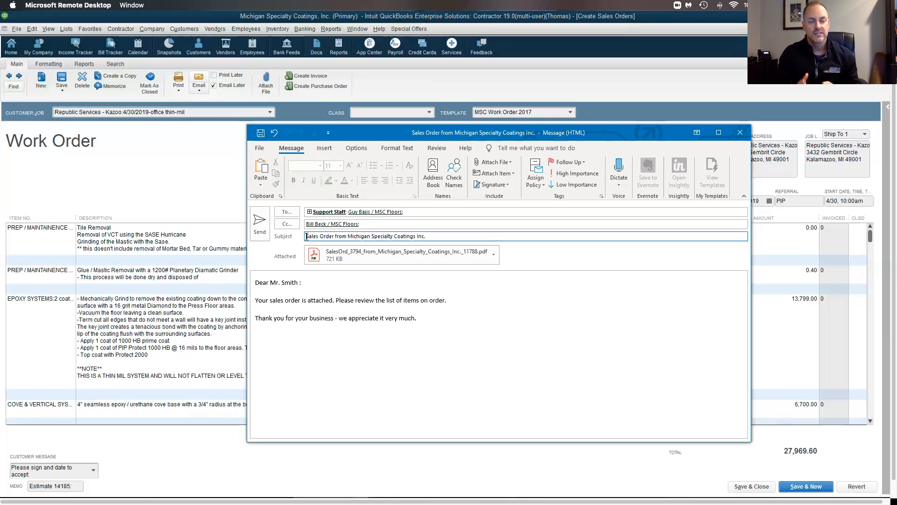
text(Re)
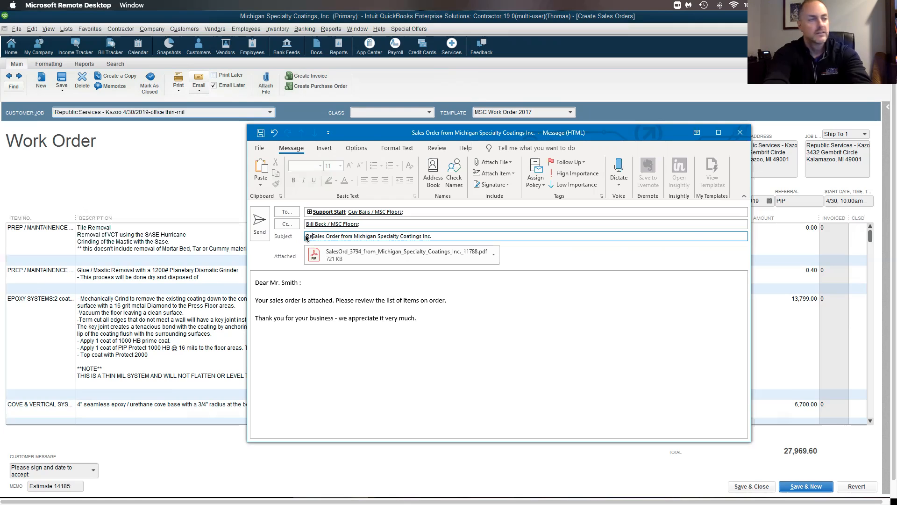
text(public Se)
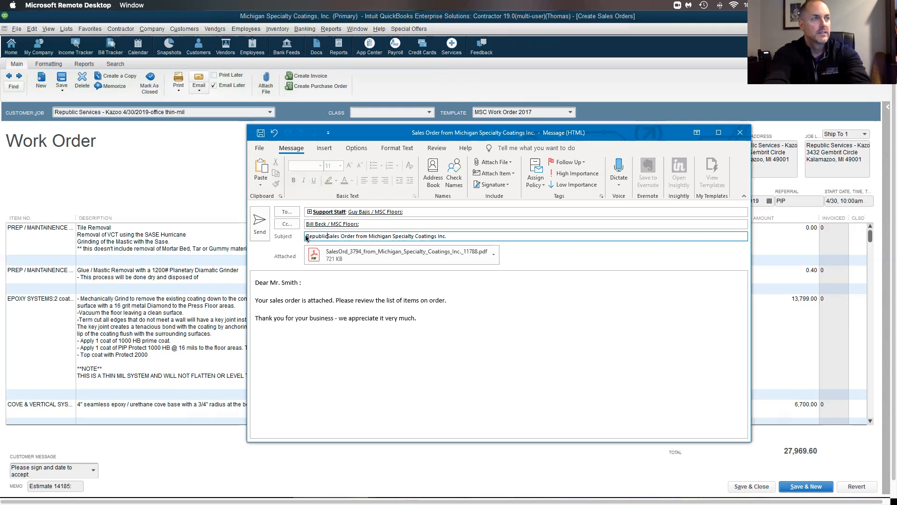
text(rvices Sales)
key(BackSpace)
key(BackSpace)
text(s)
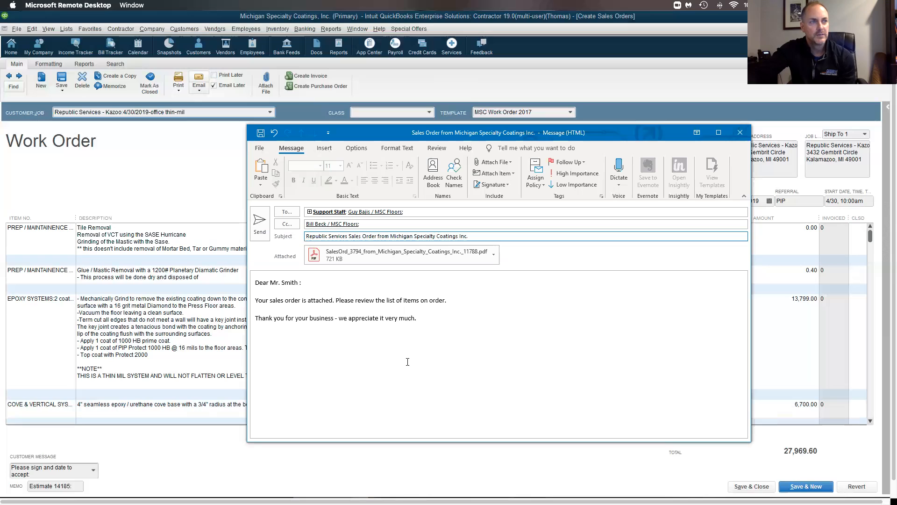
Step: Delete the entire default customer message from the body of the email
drag(423, 319, 259, 276)
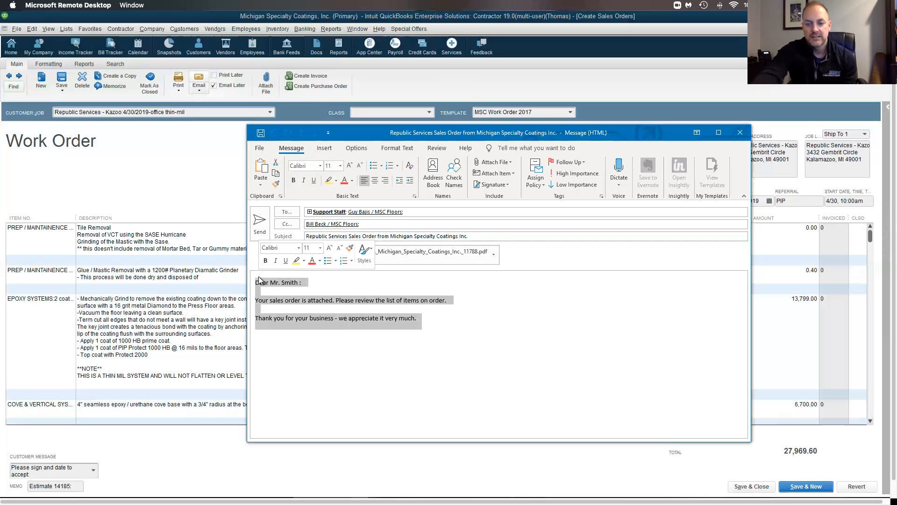
click(259, 276)
key(BackSpace)
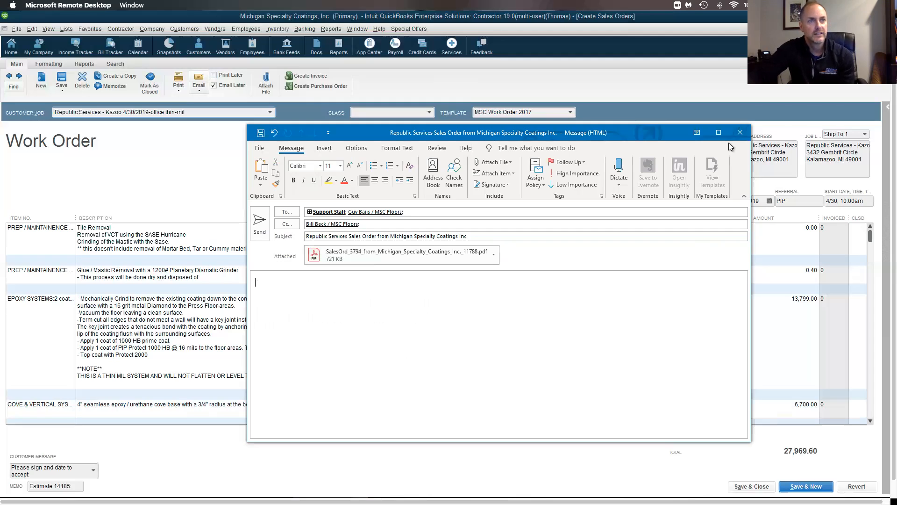
Step: Discard the email draft without saving it, and save and close the work order
click(740, 133)
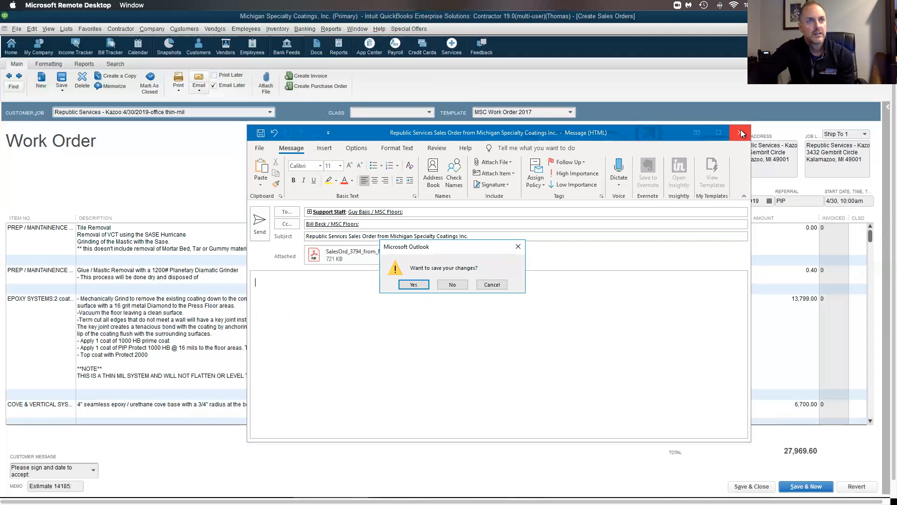
click(456, 285)
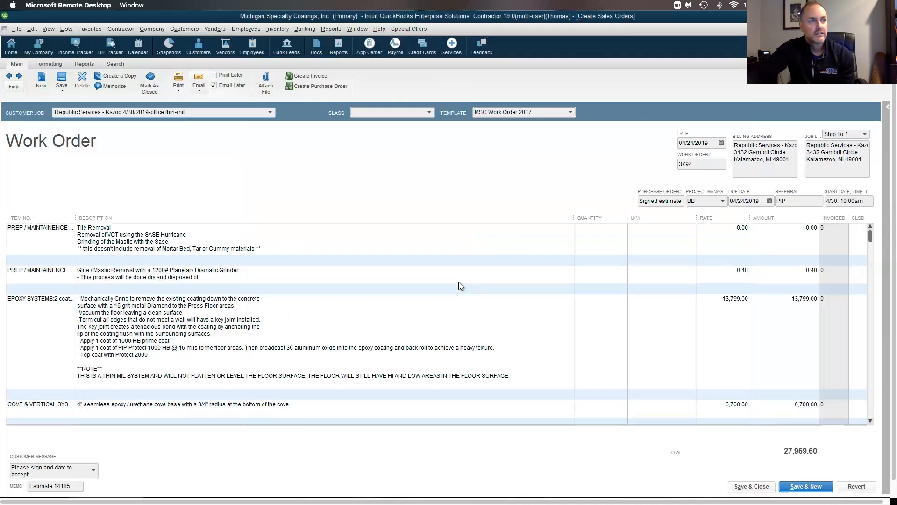
click(752, 486)
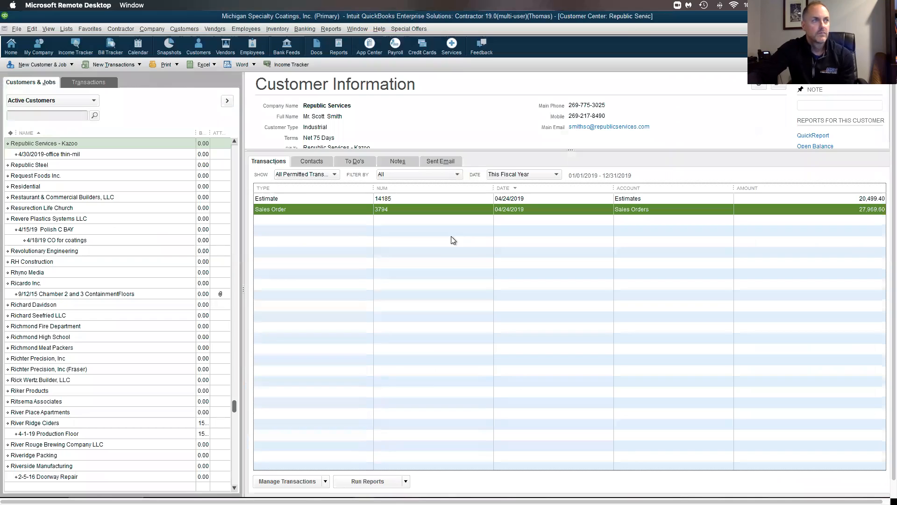